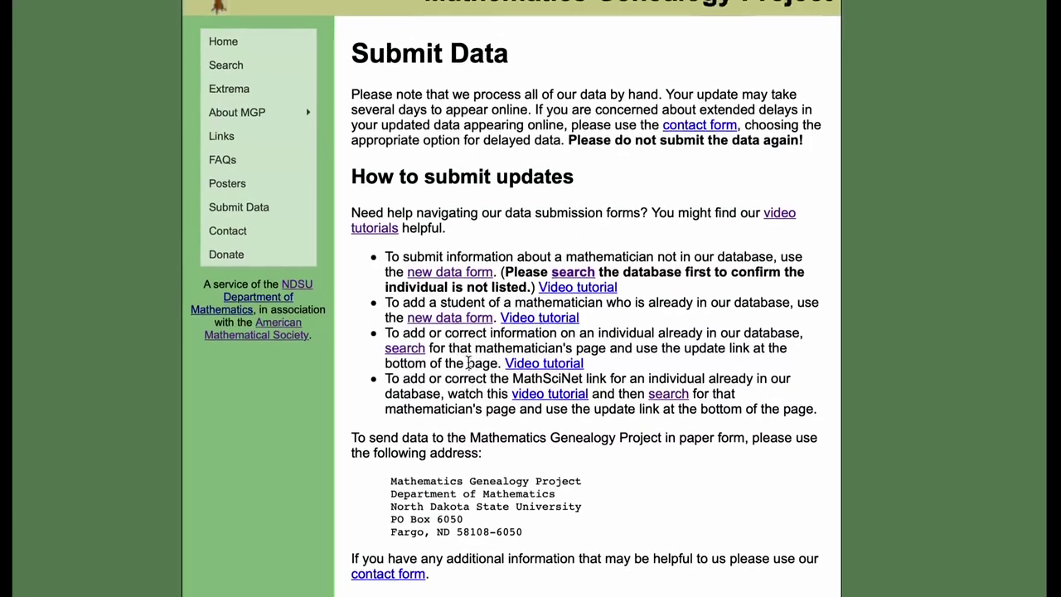
pyautogui.scroll(-1, 469, 362)
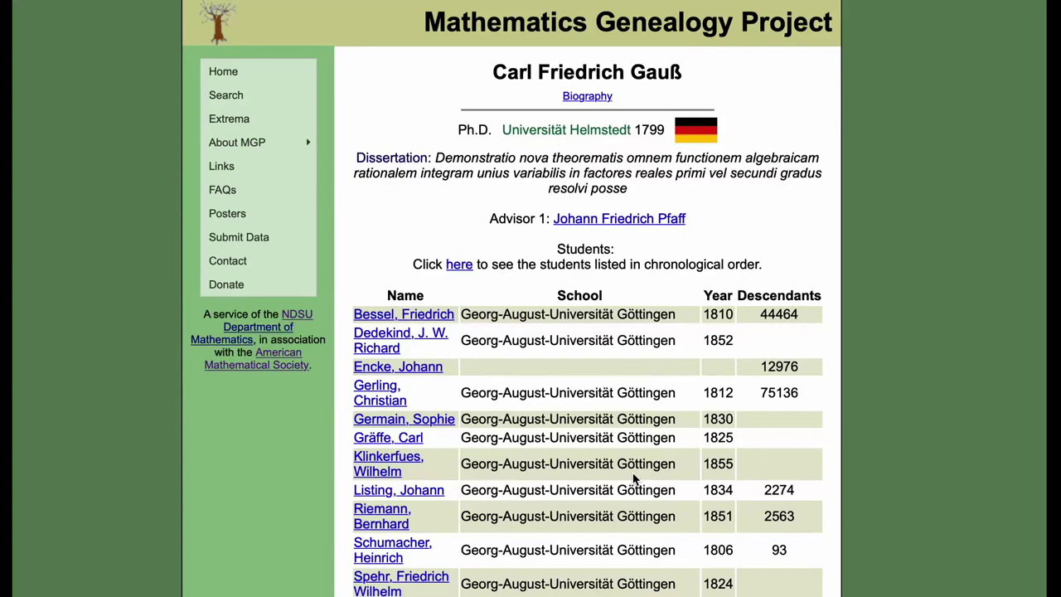
# Scroll to the bottom of Gauss's page and select his MGP ID 18231
pyautogui.scroll(-3, 633, 478)
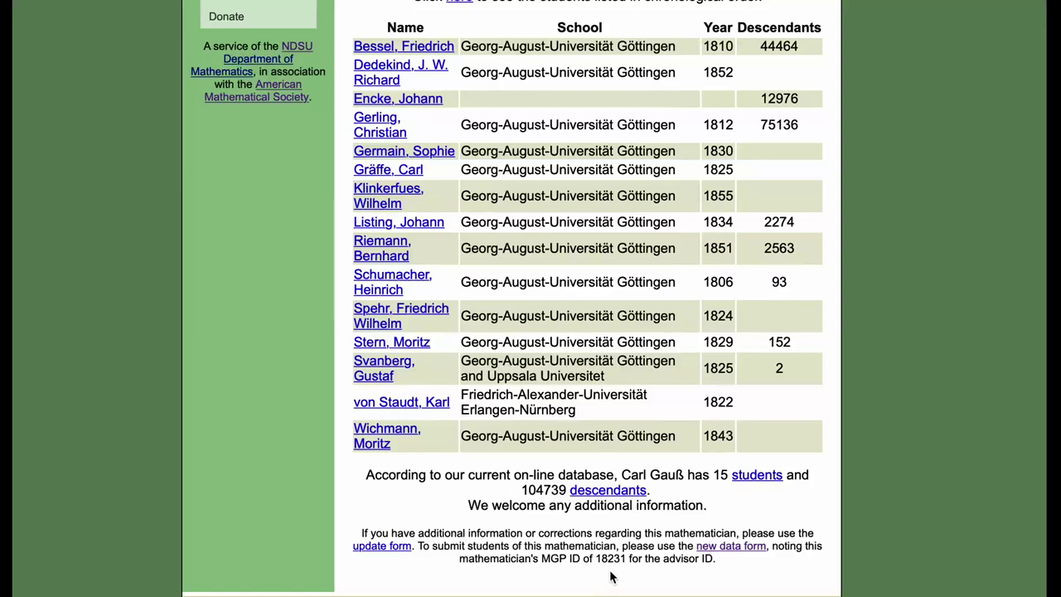
pyautogui.doubleClick(613, 560)
pyautogui.press('super+c')
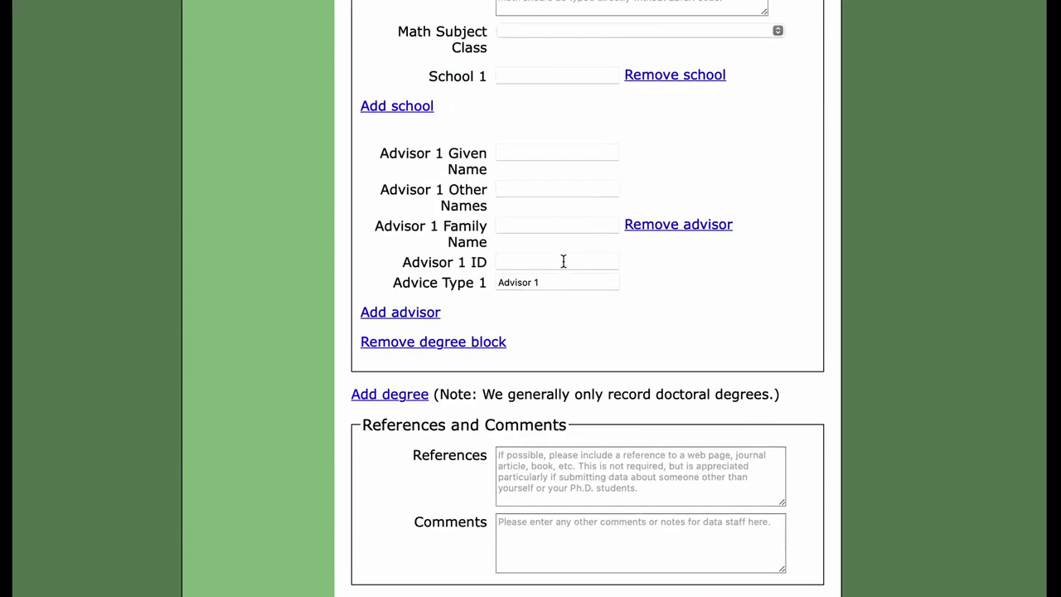
# Enter advisor 1 as Carl Friedrich Gauss with the pasted ID 18231
pyautogui.click(564, 261)
pyautogui.press('super+v')
pyautogui.click(544, 151)
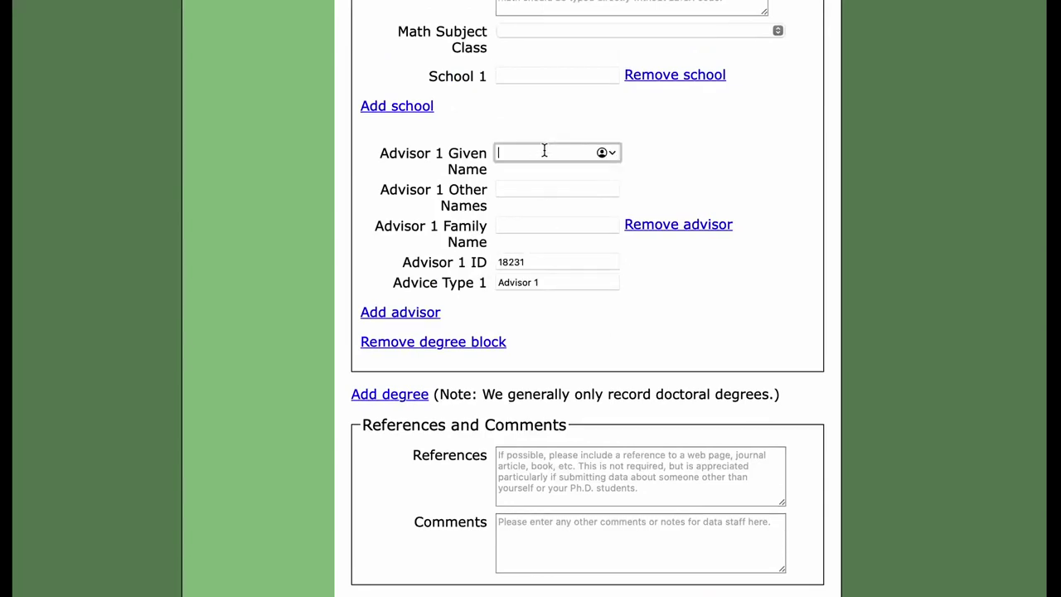
pyautogui.write('Carl')
pyautogui.press('Tab')
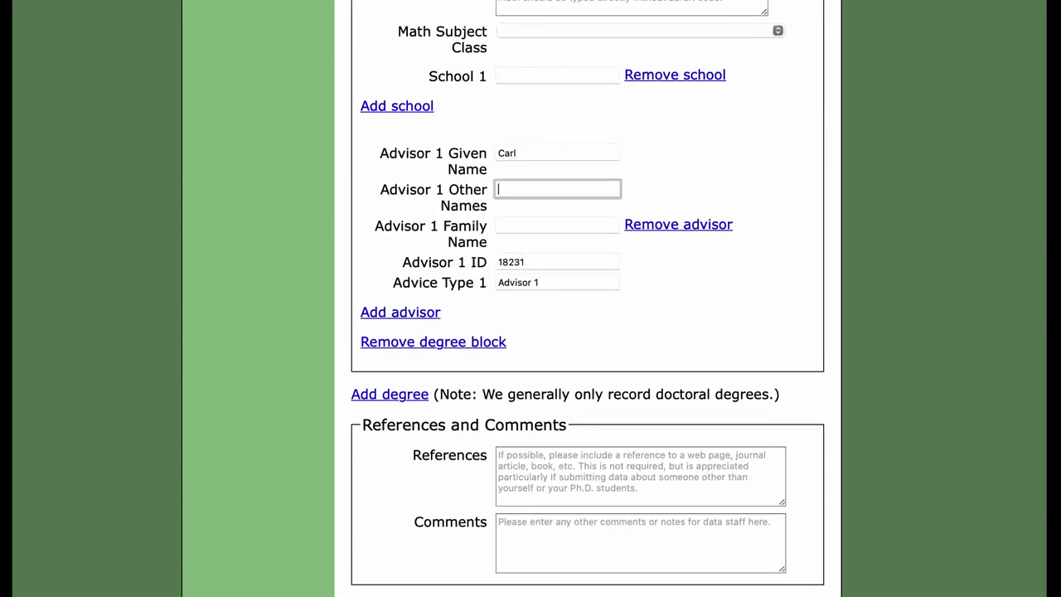
pyautogui.write('Friedrich')
pyautogui.press('Tab')
pyautogui.write('Gauss')
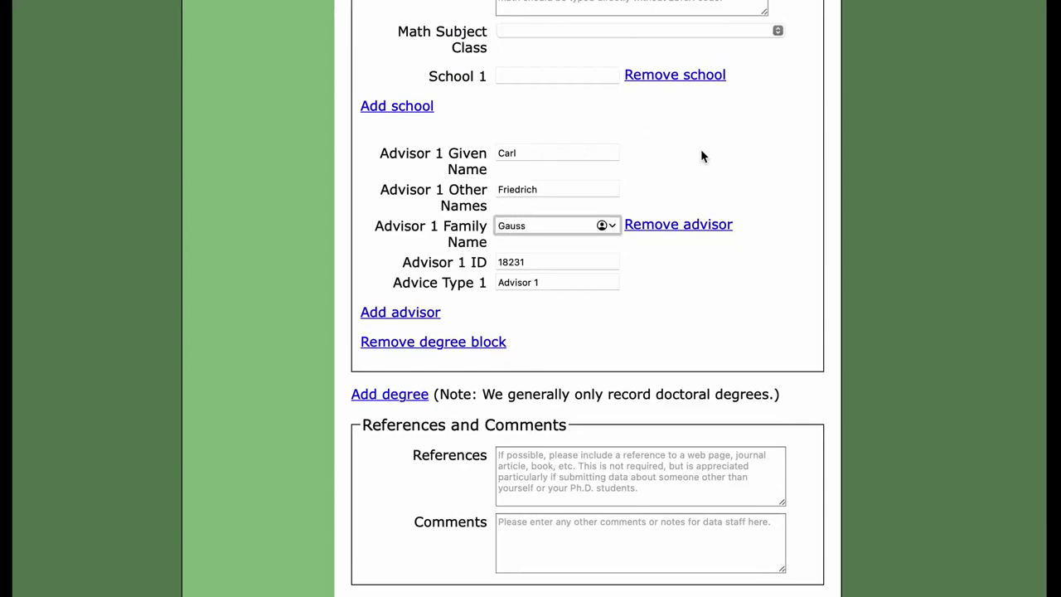
pyautogui.click(700, 156)
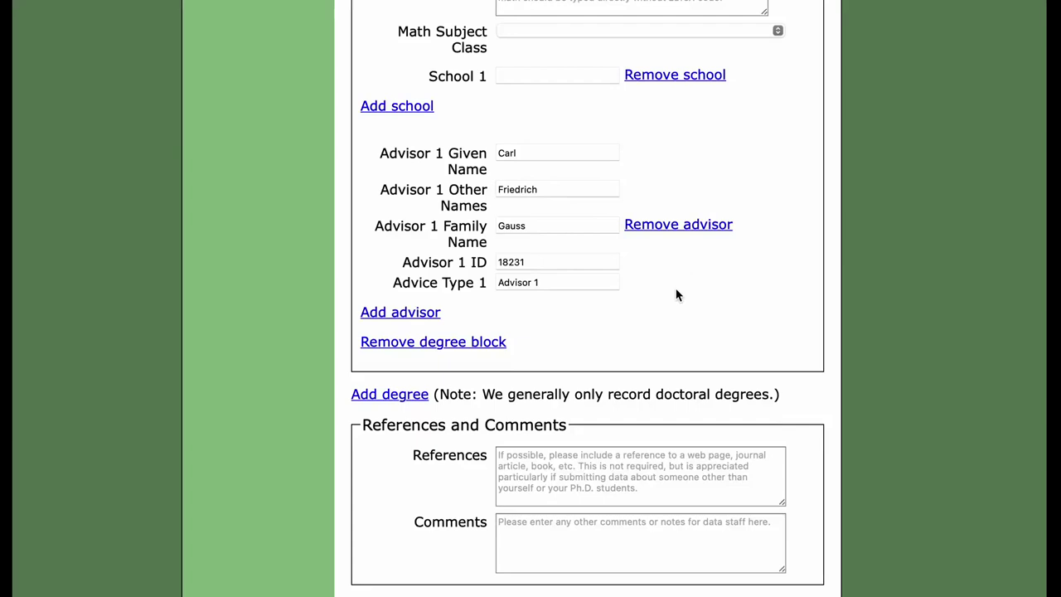
# Add a second advisor block, then remove it again
pyautogui.click(380, 311)
pyautogui.scroll(-1, 512, 343)
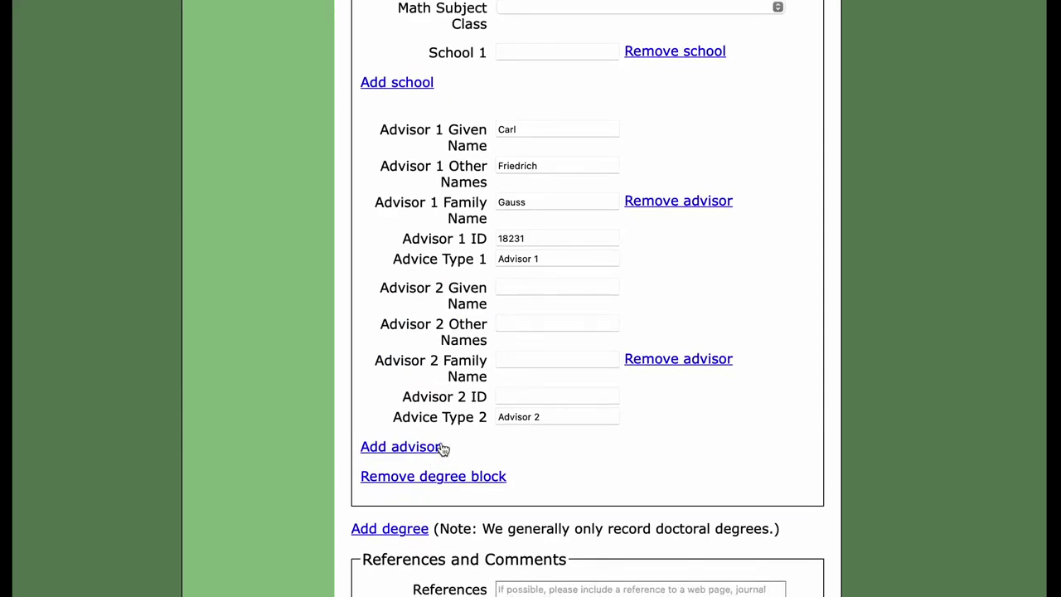
pyautogui.click(651, 362)
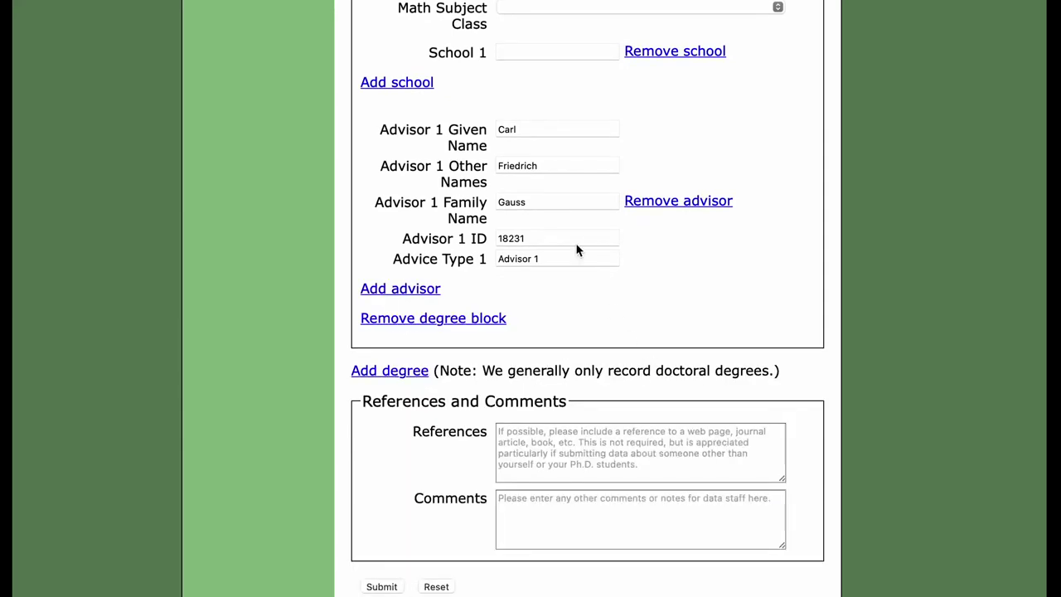
# Fill in the submitter's full name and e-mail address, correcting the domain to end in .org
pyautogui.scroll(10, 577, 250)
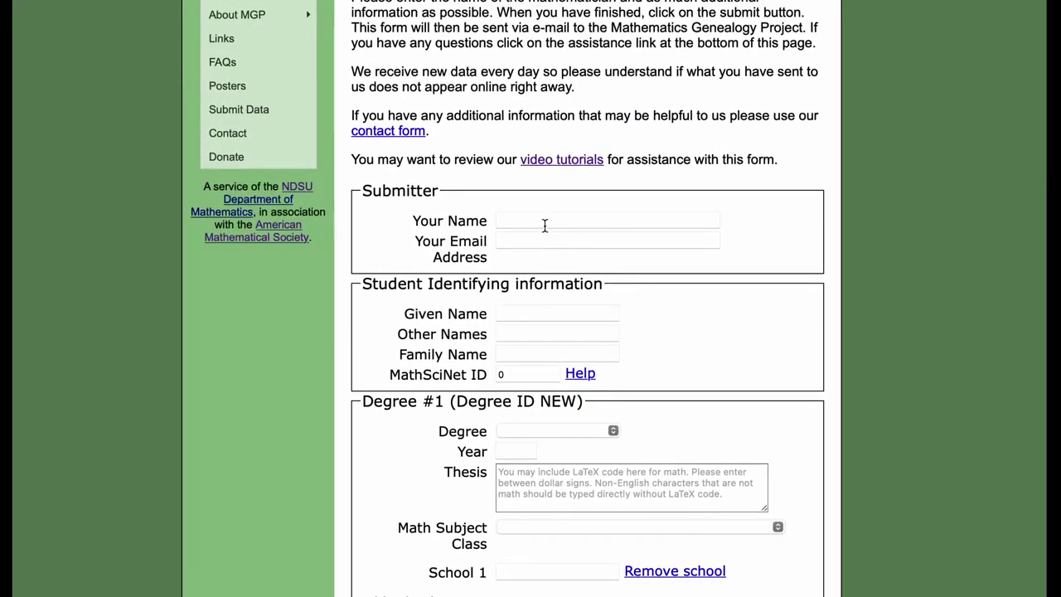
pyautogui.click(539, 221)
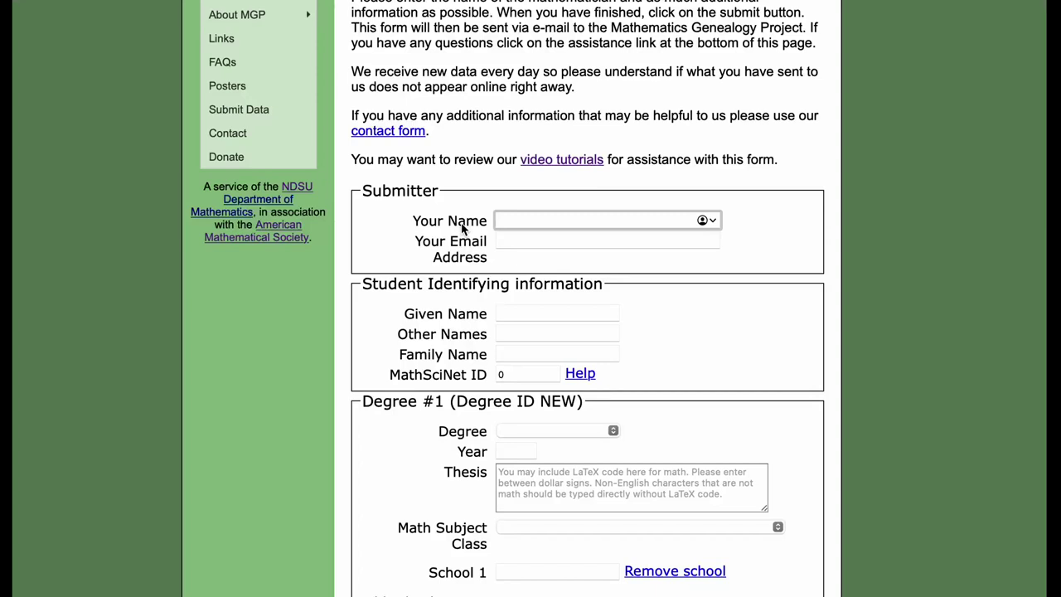
pyautogui.press('Tab')
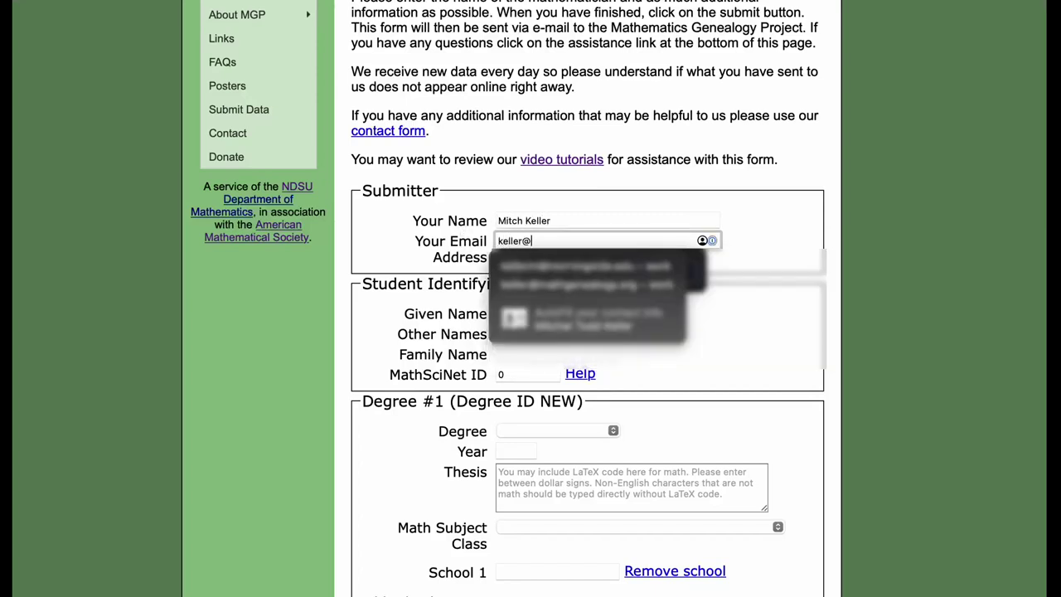
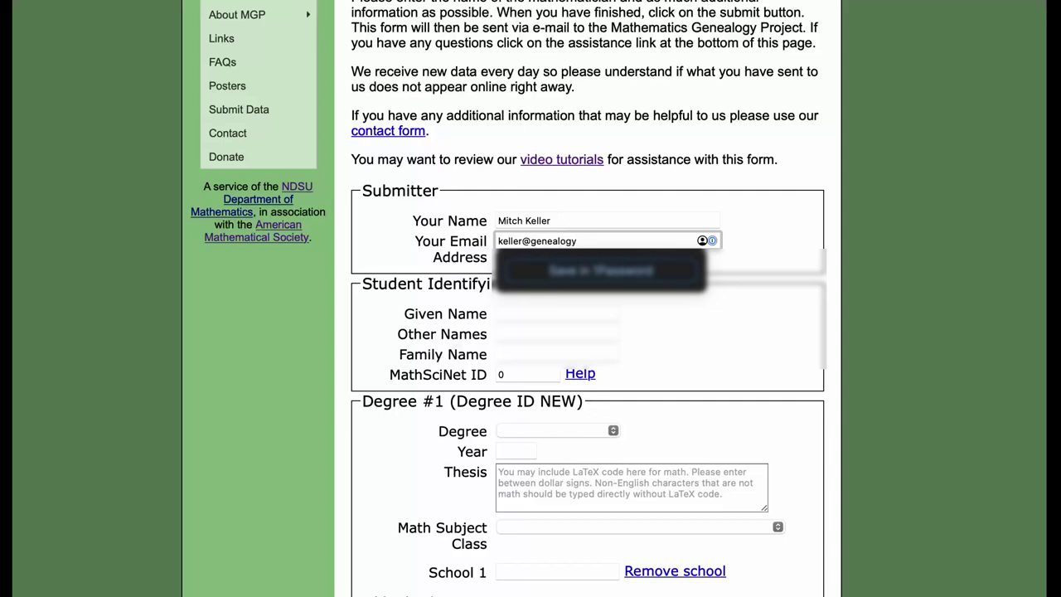
pyautogui.hotkey('alt', 'shift', 'Left')
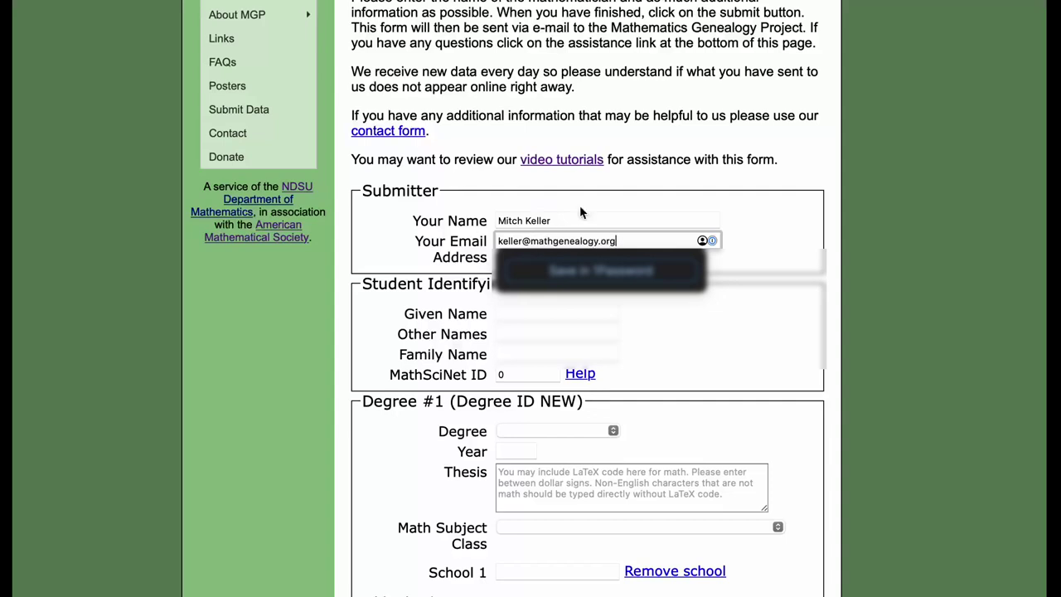
pyautogui.click(578, 315)
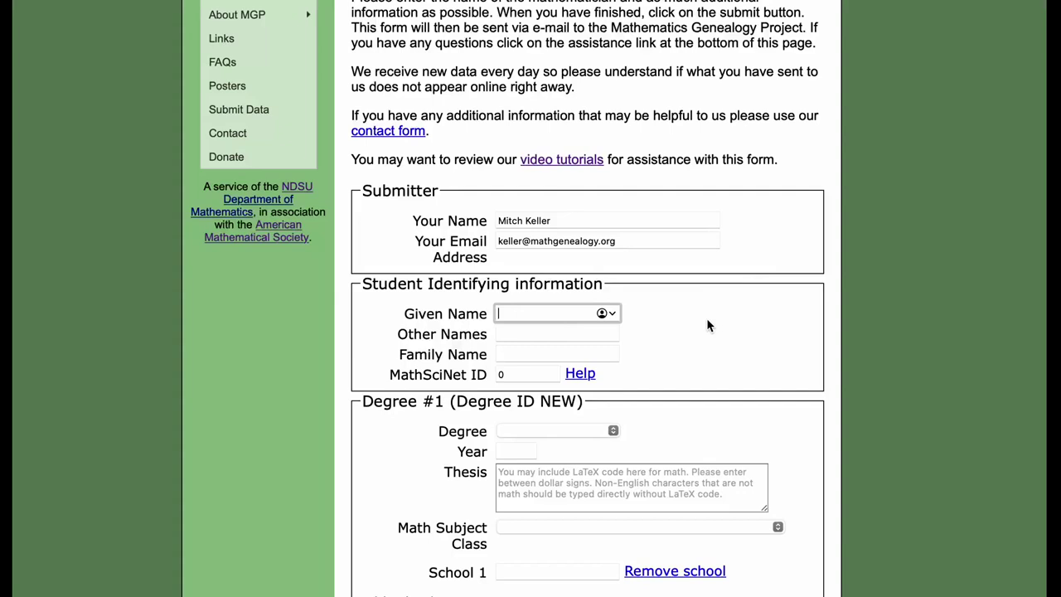
# Type the student's given name, middle name and surname into the identifying fields
pyautogui.write('Arthur')
pyautogui.press('Tab')
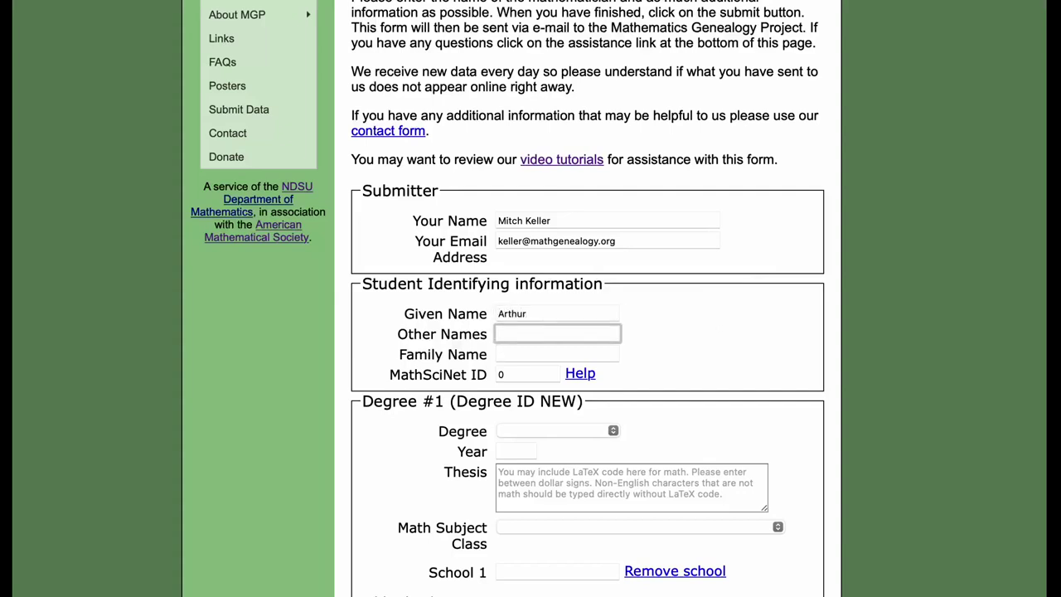
pyautogui.write('James')
pyautogui.press('Tab')
pyautogui.write('Grea')
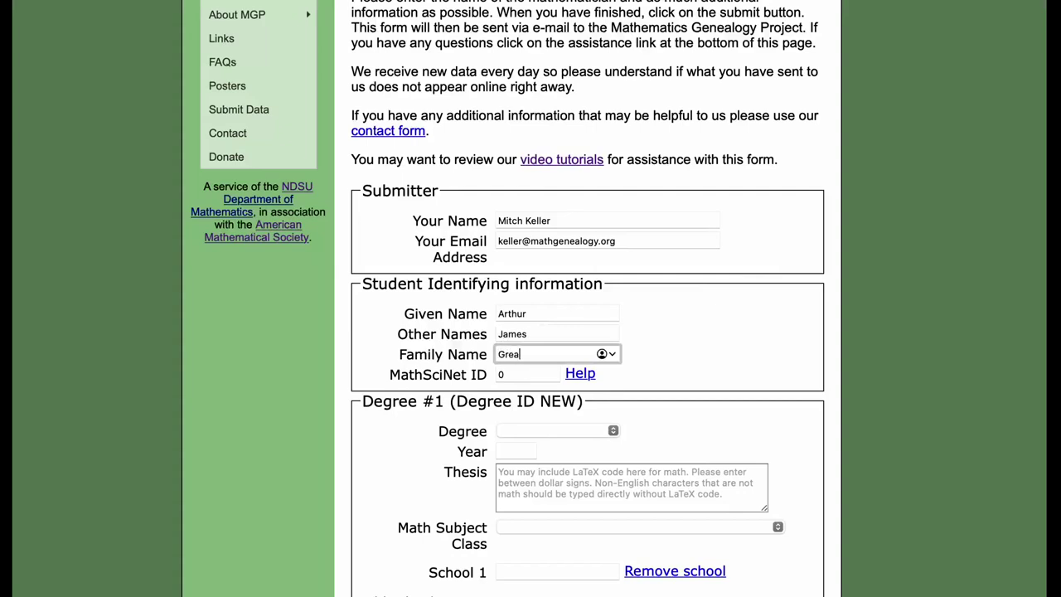
pyautogui.write('ttheorem')
pyautogui.click(745, 341)
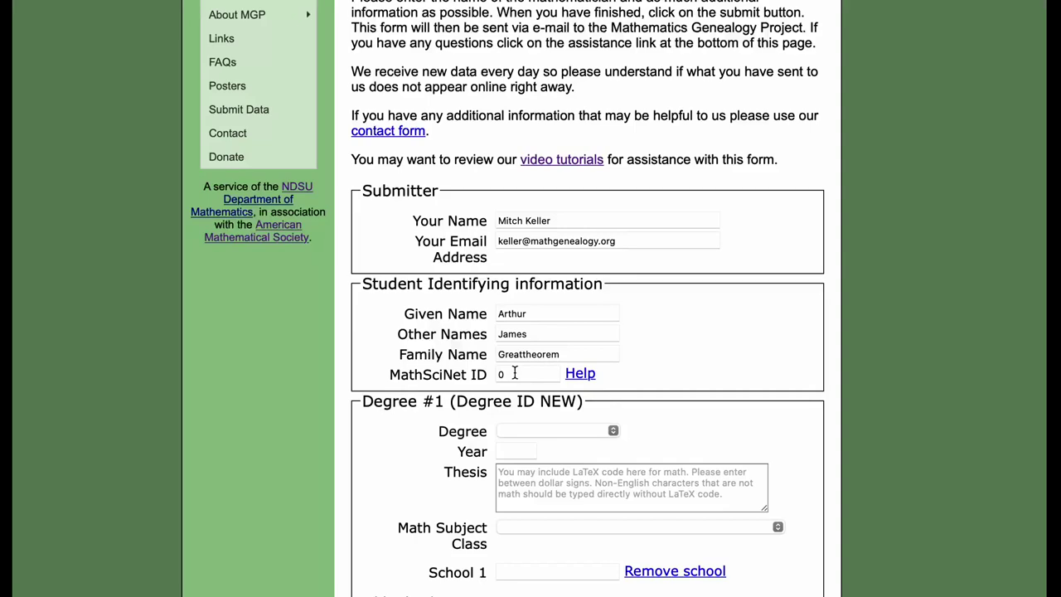
# Choose Ph.D. as the Degree #1 type and select the Year field
pyautogui.scroll(-5, 512, 406)
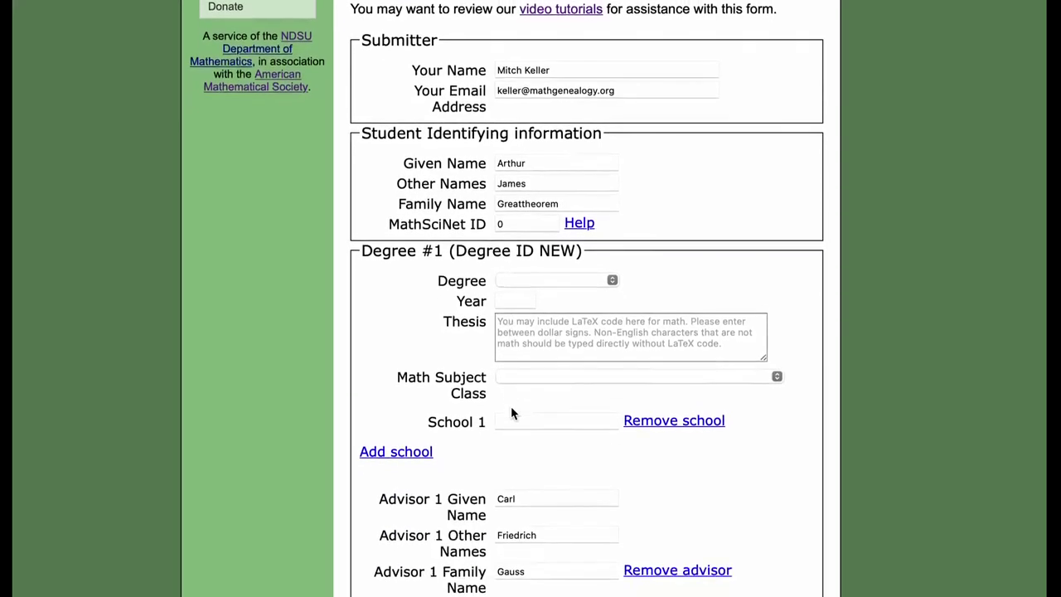
pyautogui.click(547, 251)
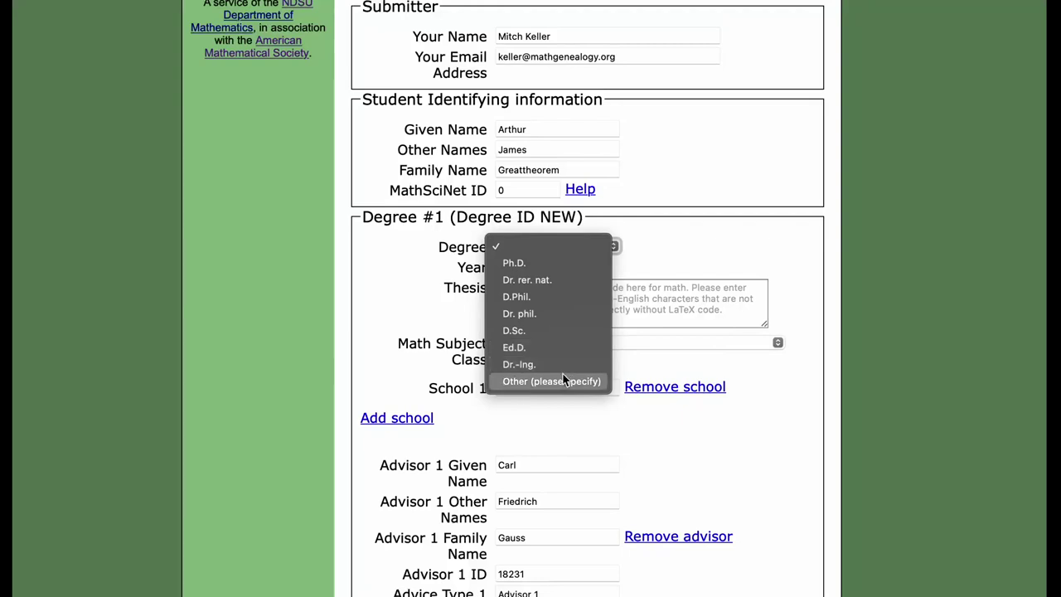
pyautogui.click(563, 266)
pyautogui.click(522, 269)
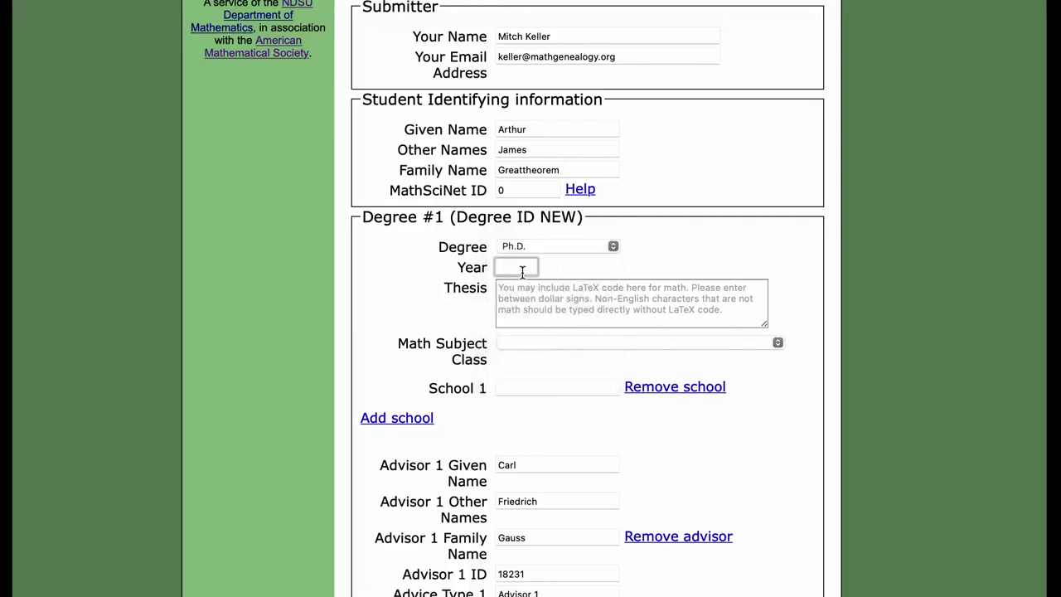
# Enter year 2022 and the thesis title 'A Really Theorem about $x^n+y^n=z^n$'
pyautogui.write('2022')
pyautogui.click(558, 296)
pyautogui.write('A grea')
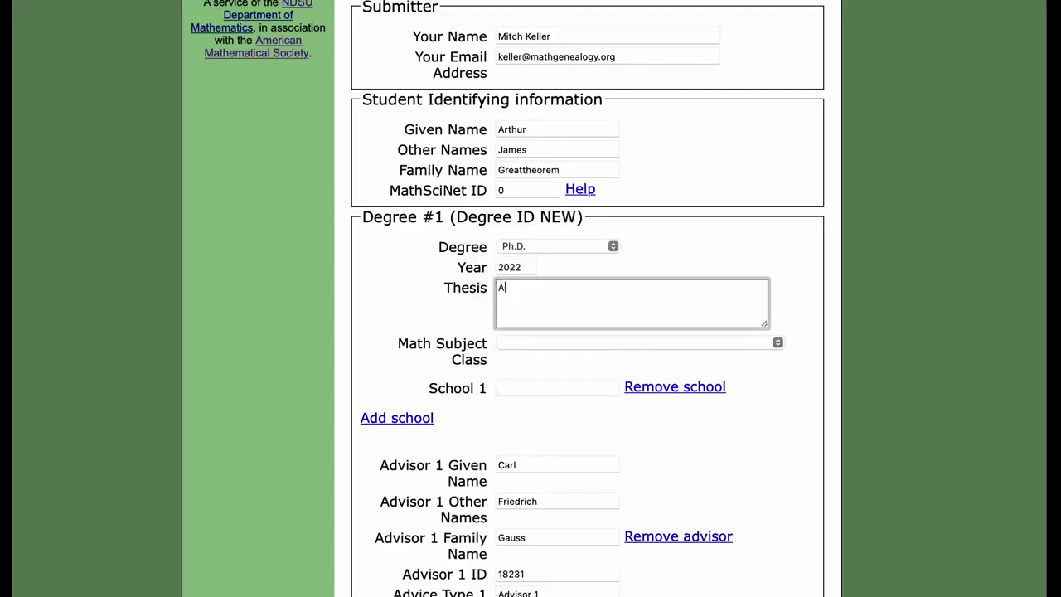
pyautogui.press('BackSpace')
pyautogui.press('BackSpace')
pyautogui.press('BackSpace')
pyautogui.press('BackSpace')
pyautogui.write('Really Theorem ab')
pyautogui.press('BackSpace')
pyautogui.press('BackSpace')
pyautogui.write('about ')
pyautogui.write('$x^')
pyautogui.write('3+')
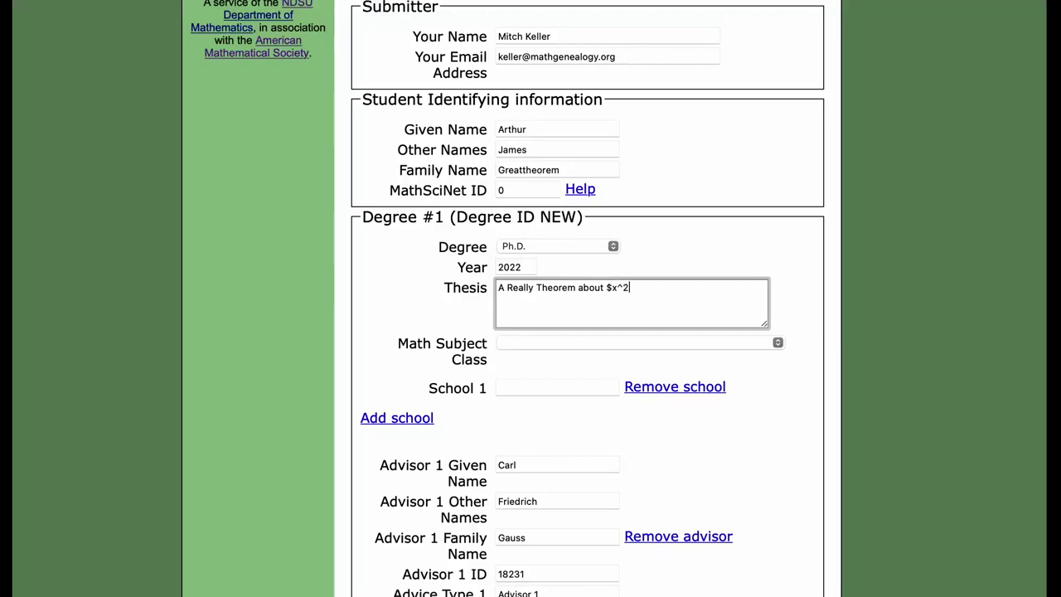
pyautogui.press('BackSpace')
pyautogui.press('BackSpace')
pyautogui.write('n+y^n=z^n$')
# Replace the student's given name with the spelling that begins with Ä
pyautogui.click(529, 129)
pyautogui.moveTo(540, 130); pyautogui.dragTo(438, 129)
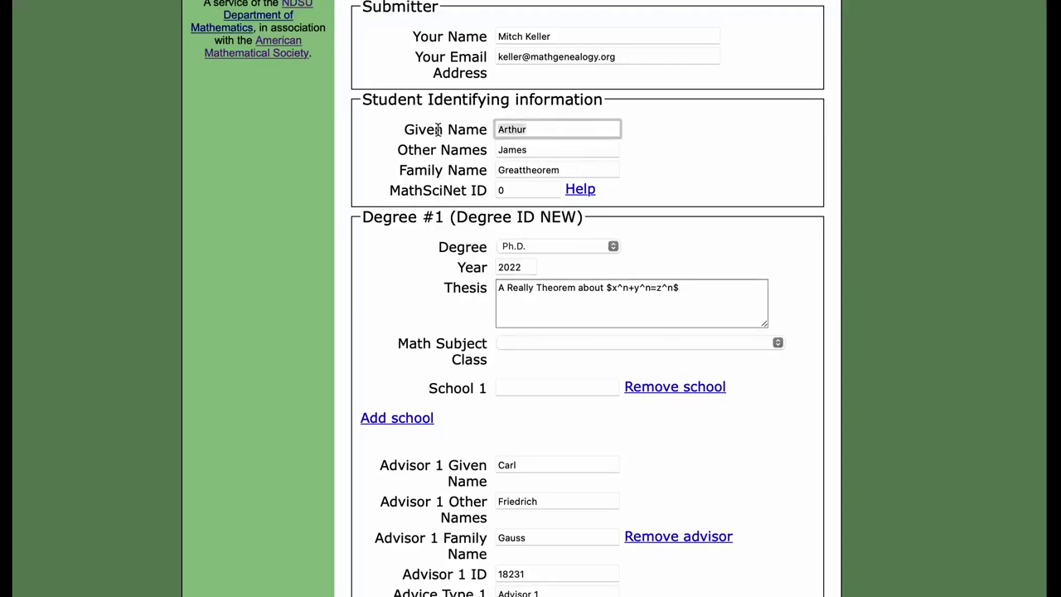
pyautogui.press('BackSpace')
pyautogui.write('Ärther')
pyautogui.press('BackSpace')
pyautogui.press('BackSpace')
pyautogui.write('ur')
pyautogui.click(671, 166)
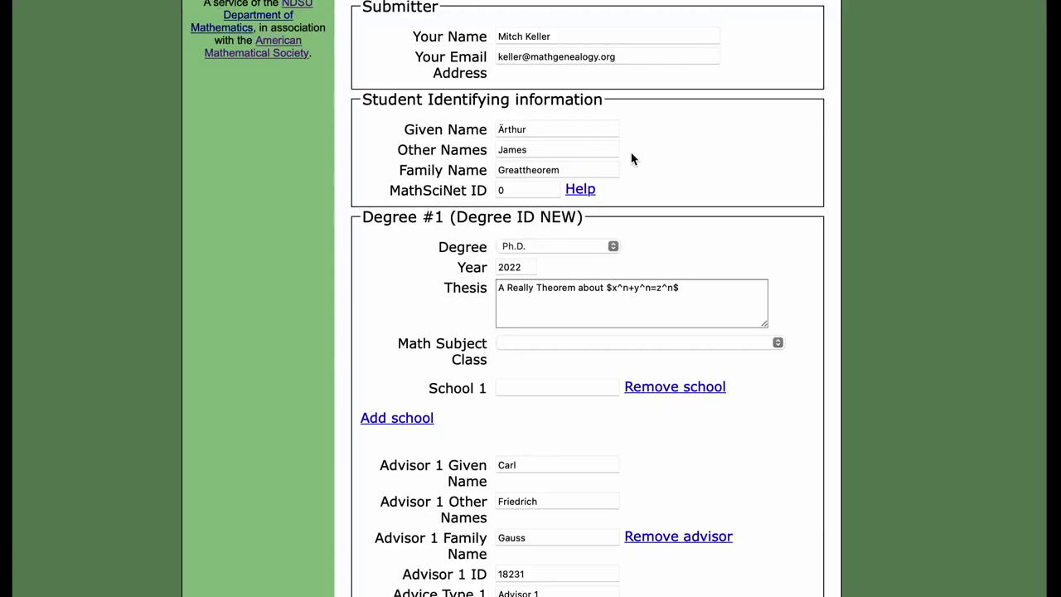
# Set Math Subject Class to 11 Number theory and School 1 to 'University of Nowehere'
pyautogui.scroll(-3, 555, 252)
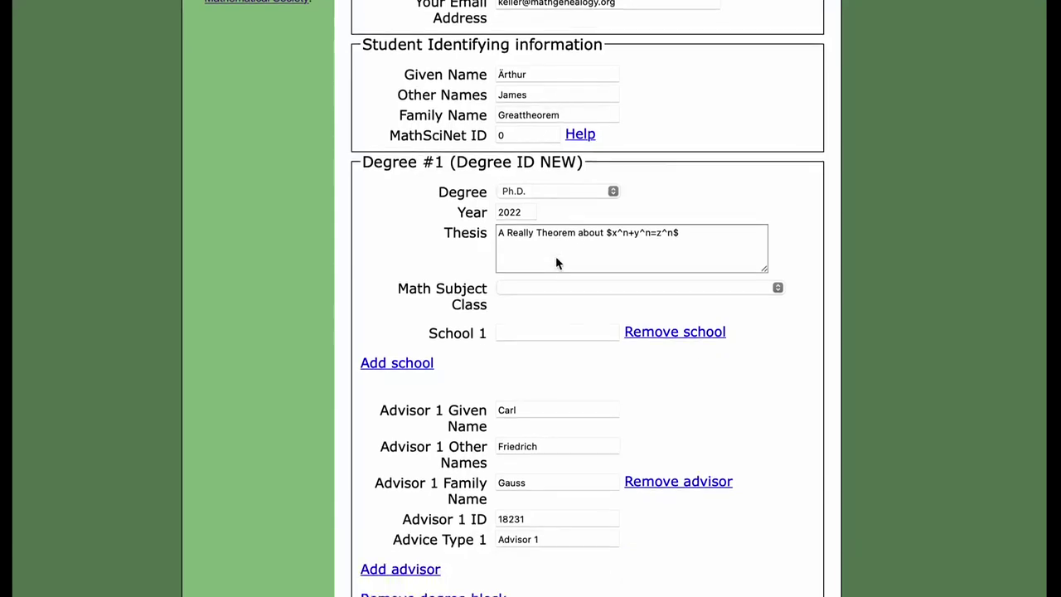
pyautogui.click(555, 240)
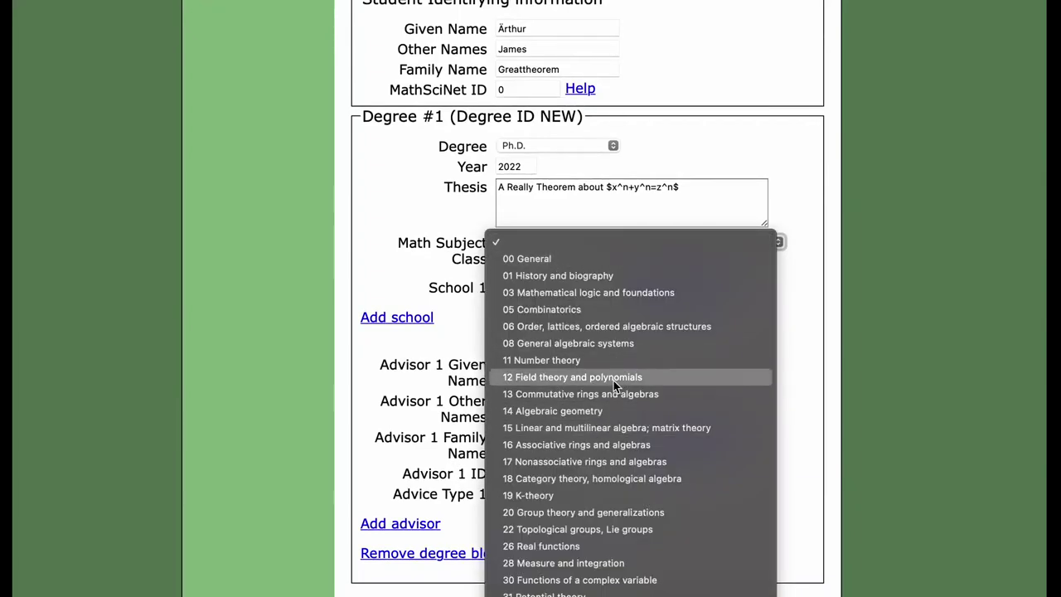
pyautogui.click(614, 359)
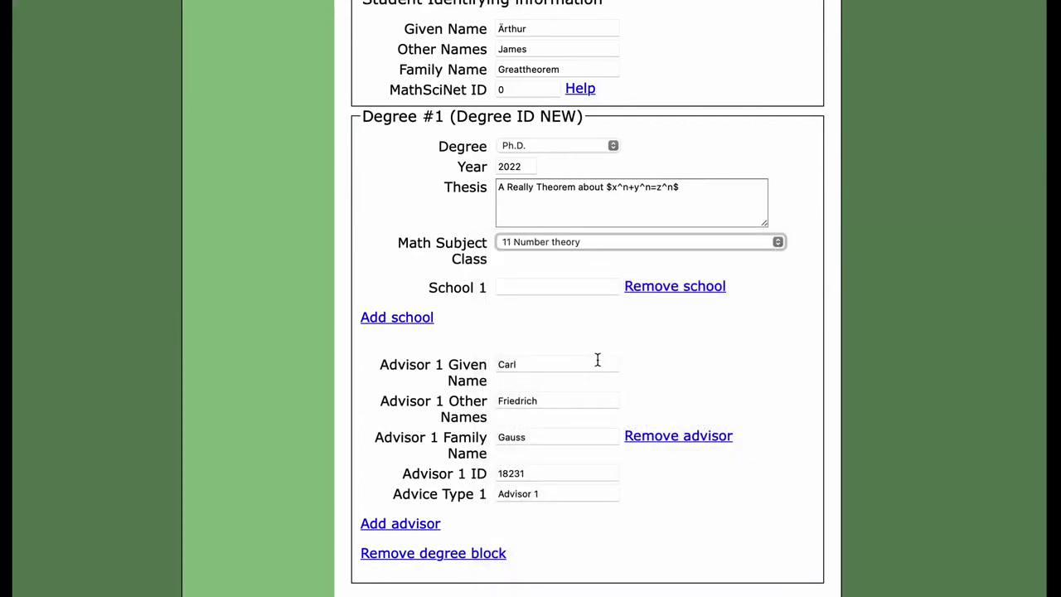
pyautogui.click(525, 287)
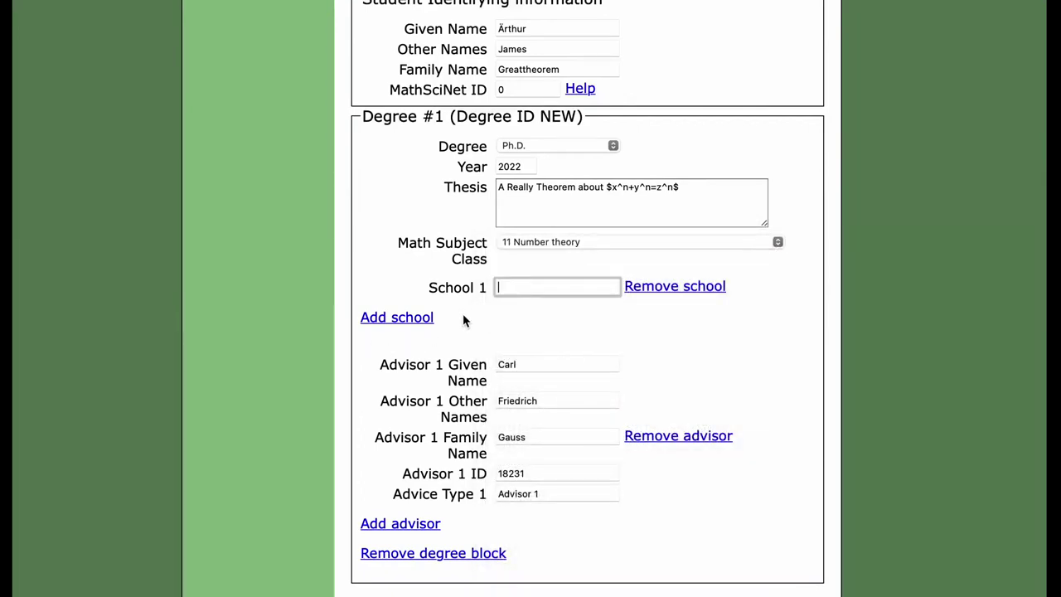
pyautogui.write('University of Nowehere')
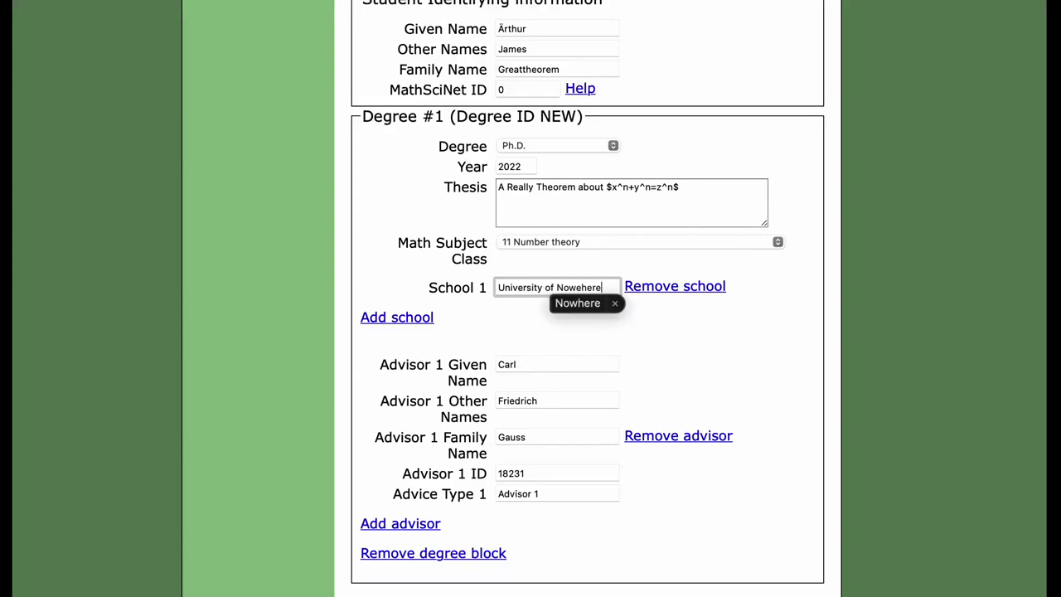
pyautogui.click(568, 302)
pyautogui.scroll(-3, 523, 343)
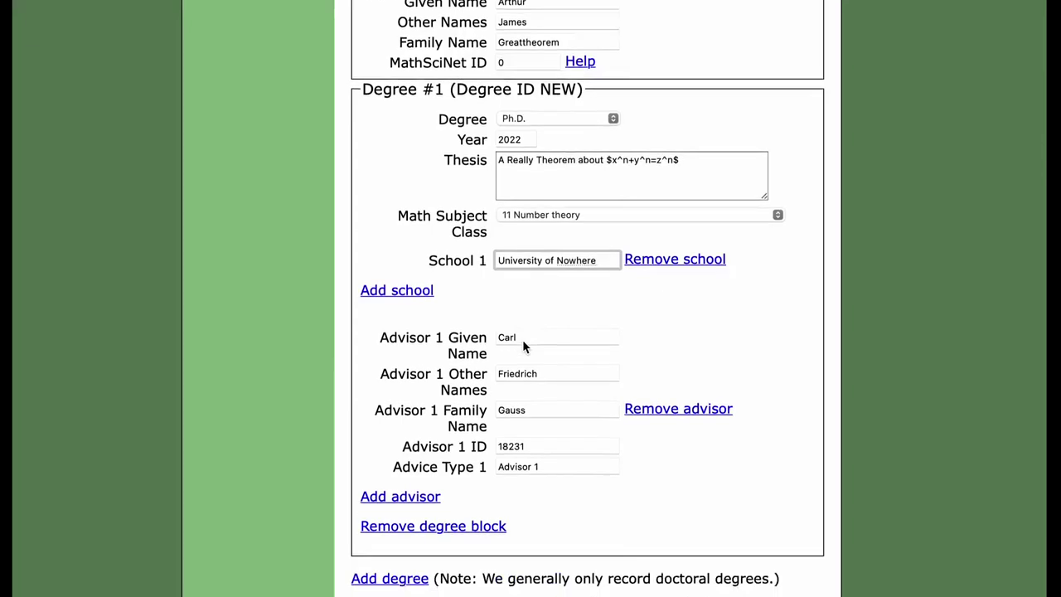
pyautogui.scroll(-6, 523, 345)
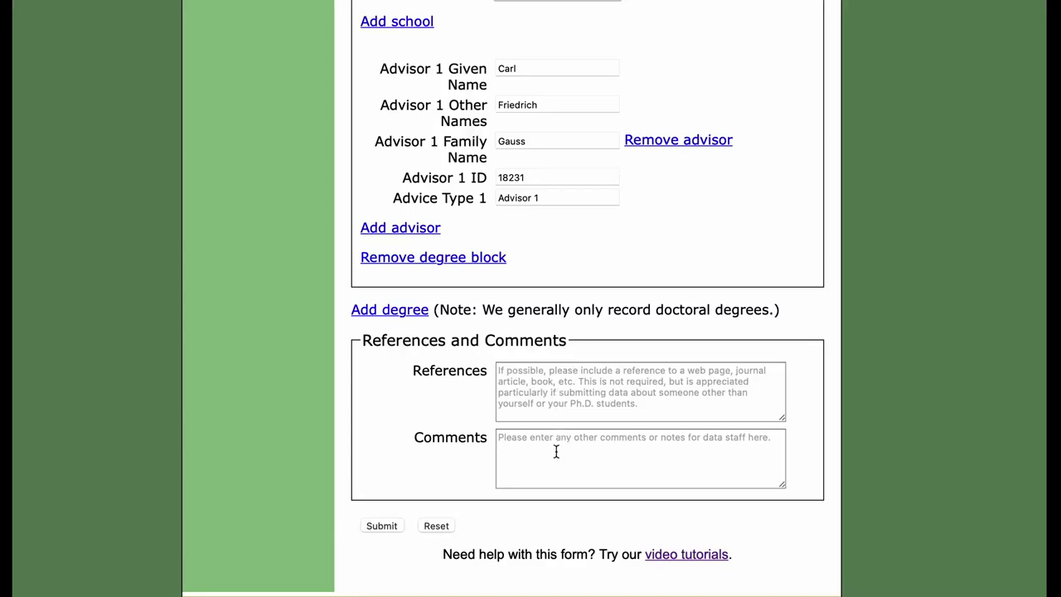
pyautogui.click(556, 451)
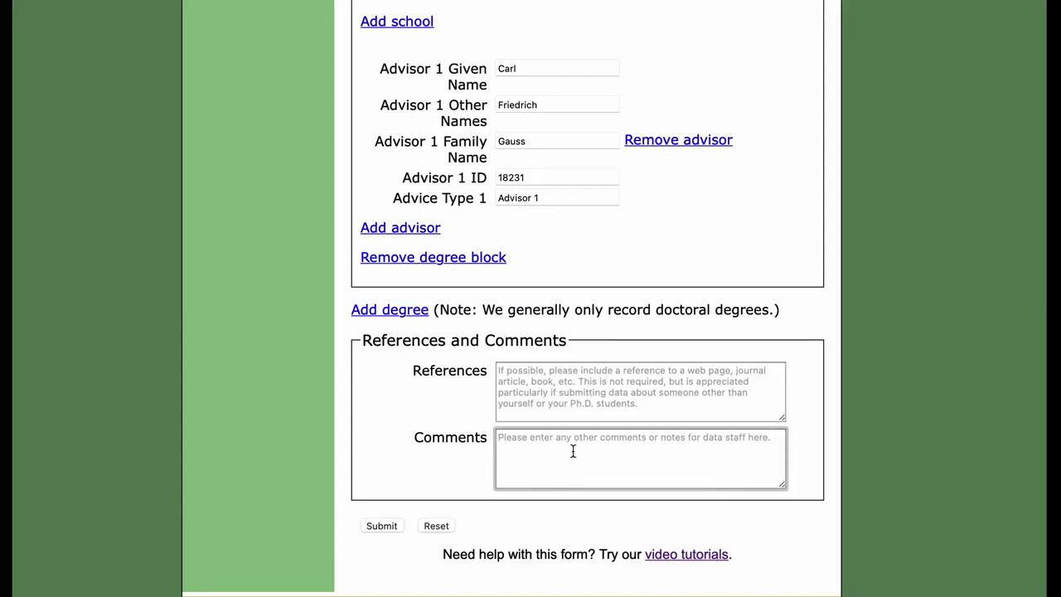
pyautogui.scroll(10, 572, 450)
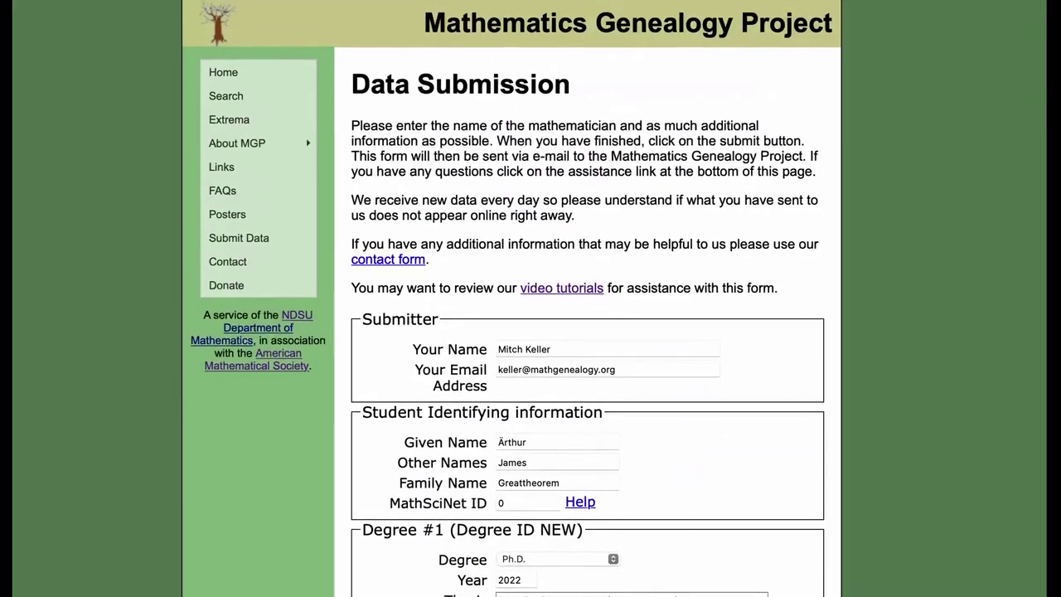
pyautogui.scroll(-2, 573, 454)
pyautogui.scroll(-7, 572, 452)
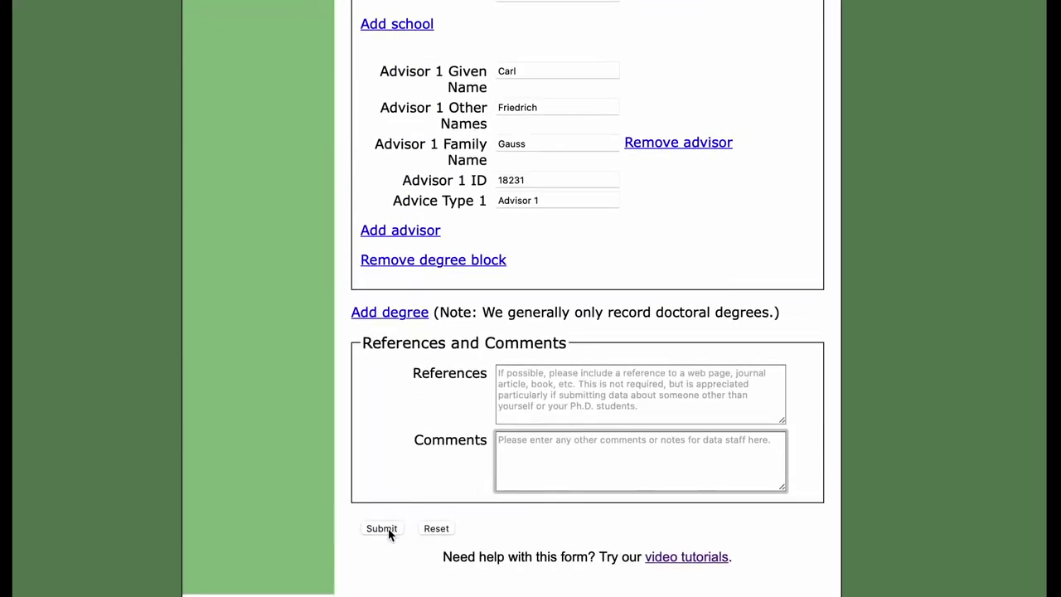
# Submit the form and scroll through the Review Data Before Submitting page
pyautogui.click(389, 530)
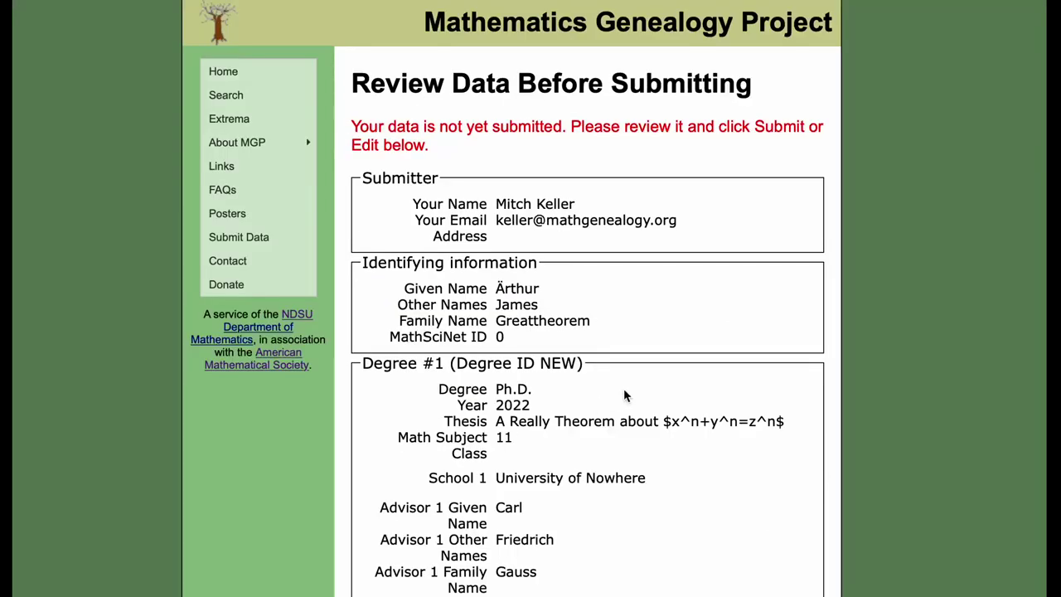
pyautogui.scroll(-3, 625, 395)
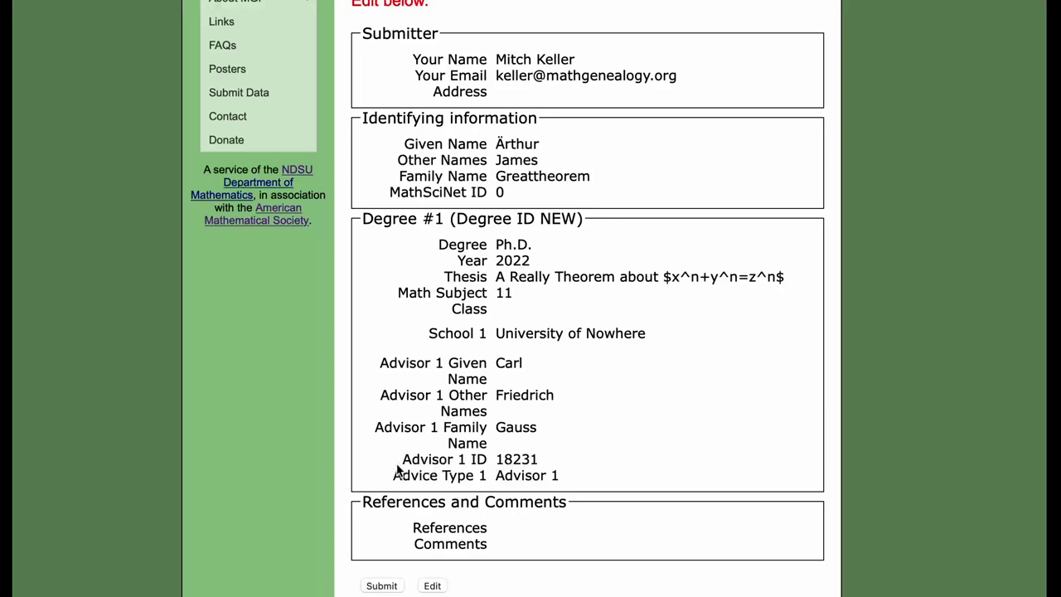
pyautogui.moveTo(403, 459); pyautogui.dragTo(555, 460)
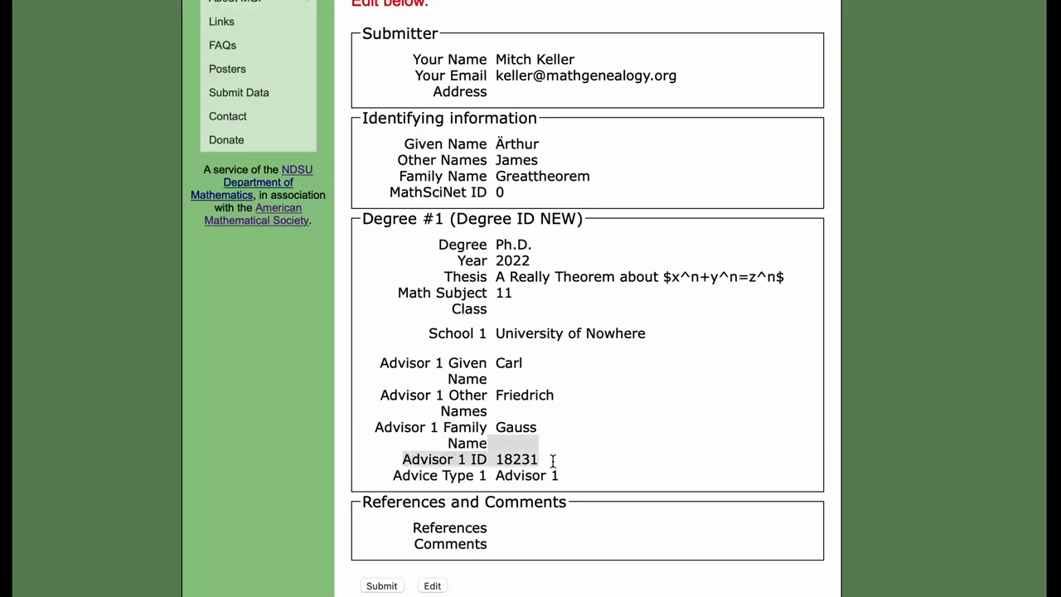